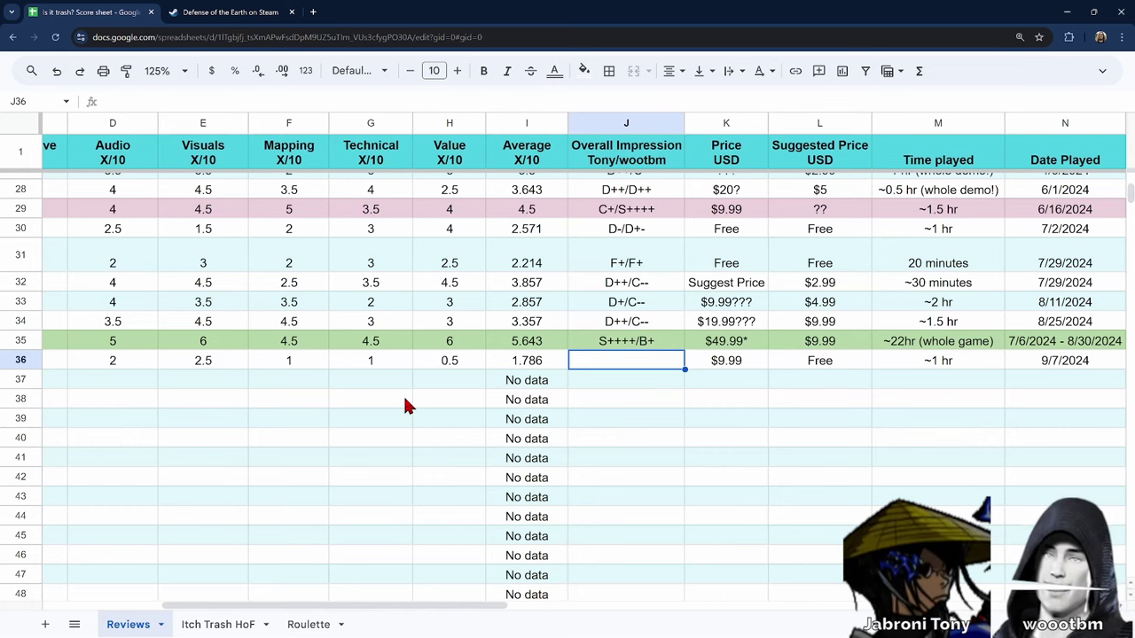
- Enter /D as the Overall Impression for Defense of the Earth in row 36, leaving the first reviewer's grade blank
{"action": "type", "text": "D"}
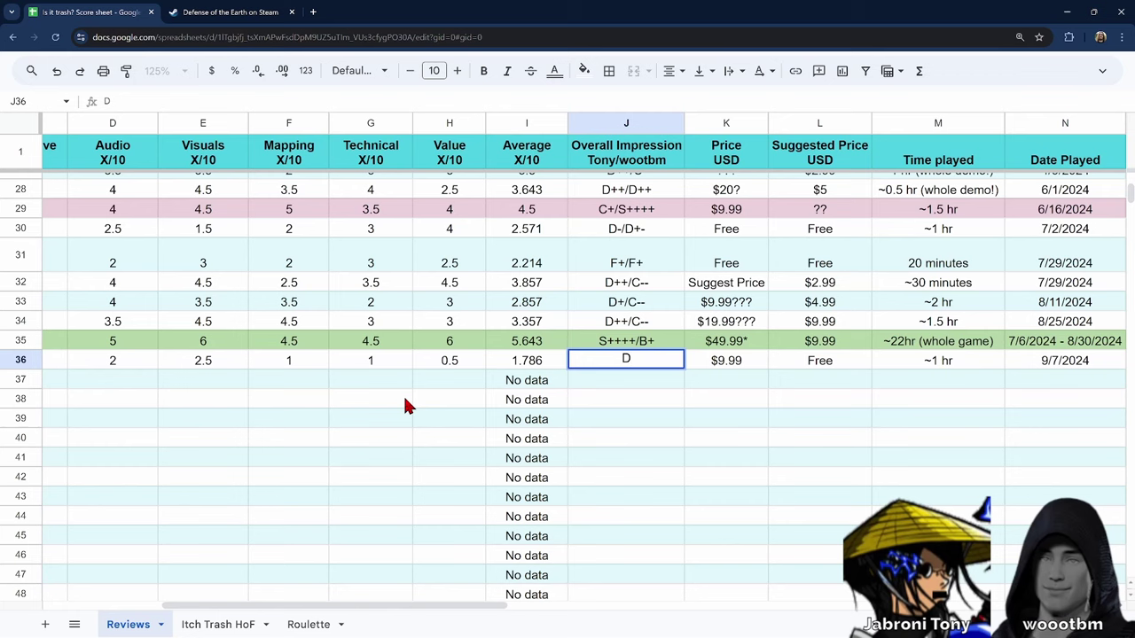
{"action": "key", "text": "Return"}
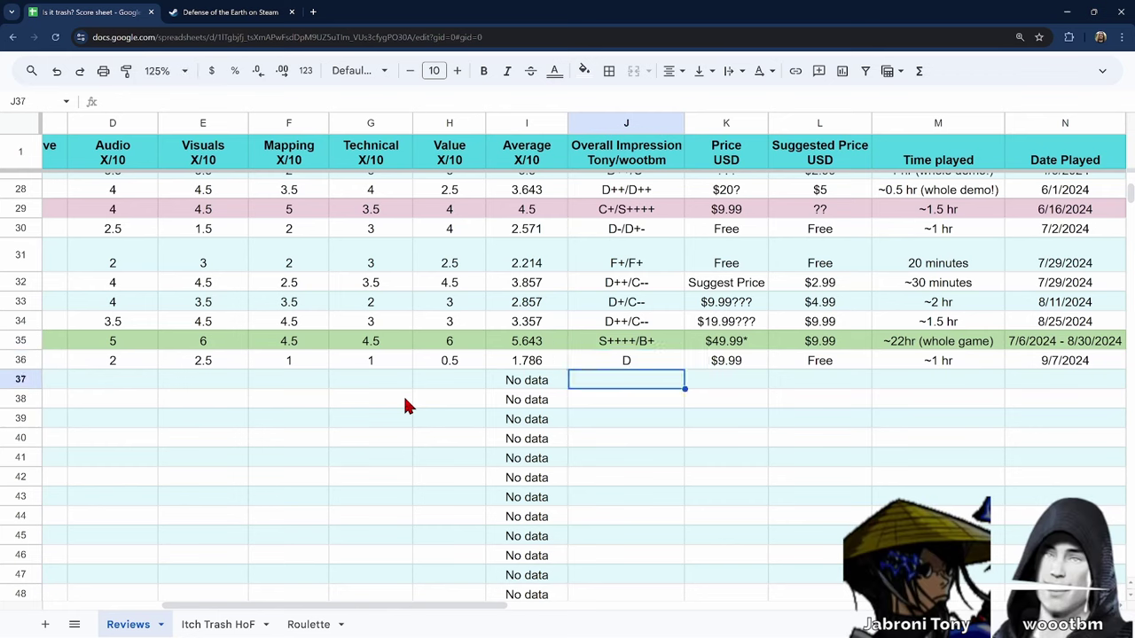
{"action": "key", "text": "Up"}
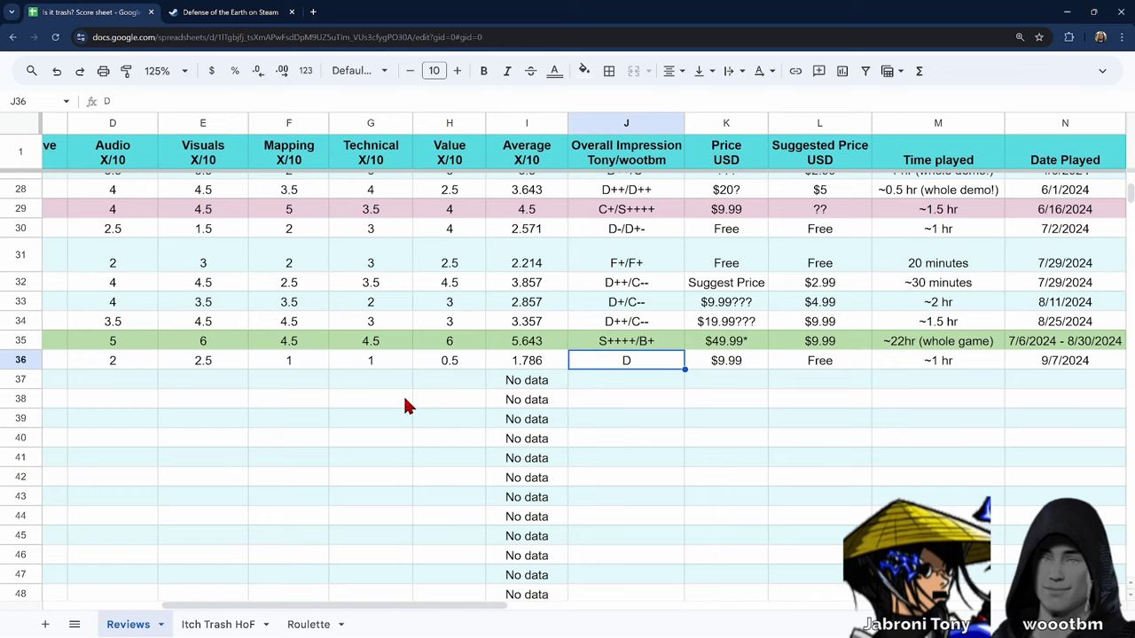
{"action": "double_click", "coordinate": [621, 360]}
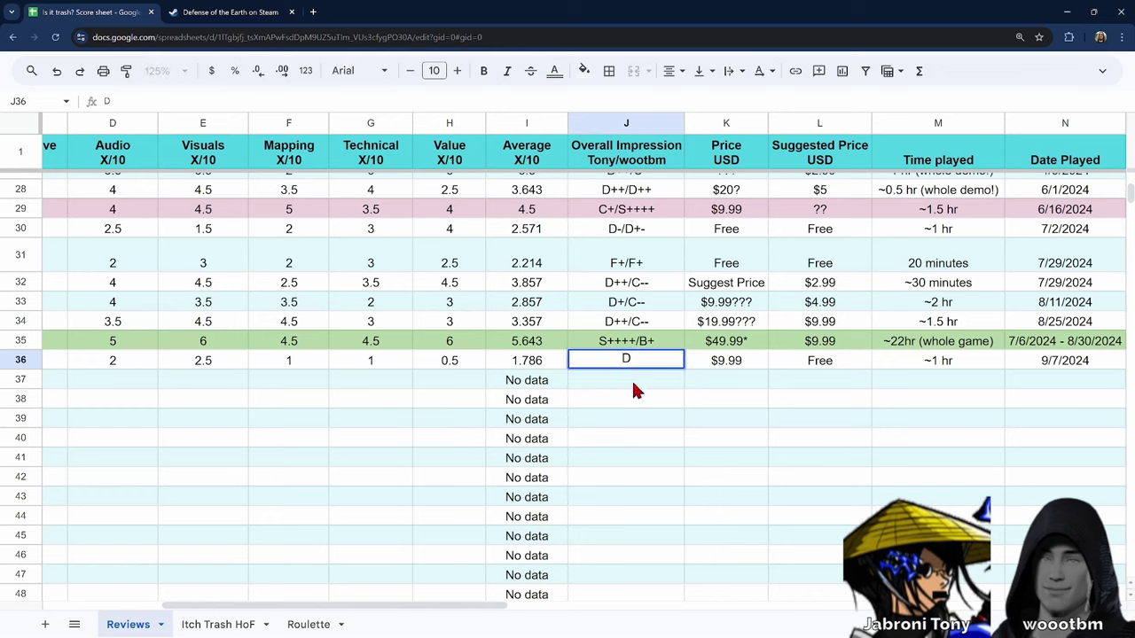
{"action": "type", "text": "/"}
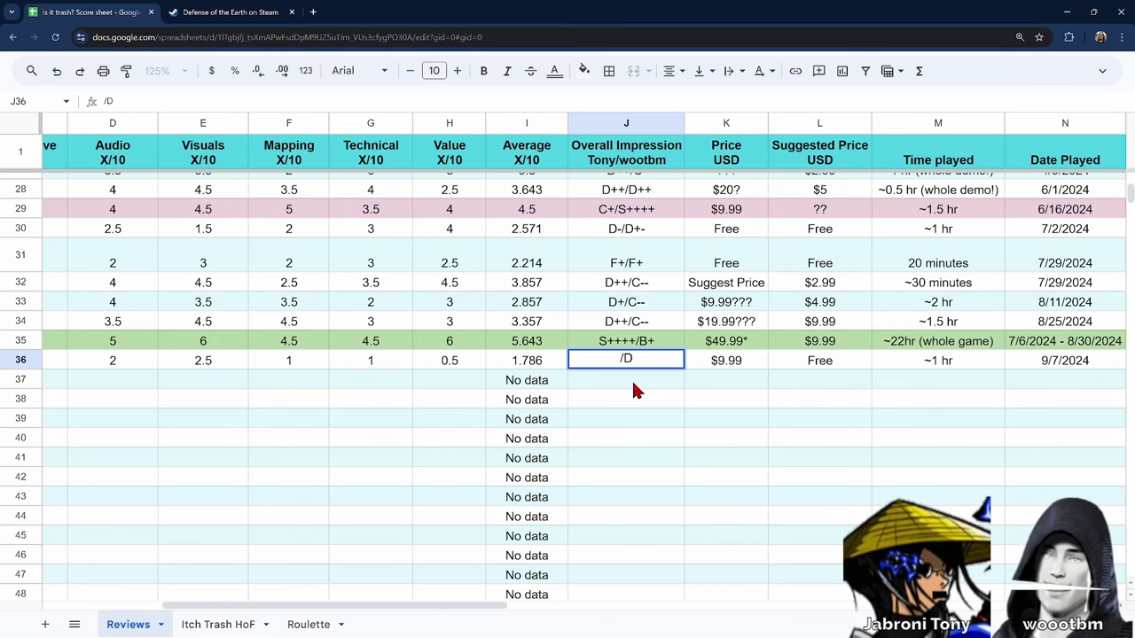
- Compare the scores and overall impression of Defense of the Earth with those of the Christmas game in row 31
{"action": "left_click_drag", "start_coordinate": [476, 614], "coordinate": [316, 617]}
{"action": "left_click", "coordinate": [316, 381]}
{"action": "left_click", "coordinate": [317, 364]}
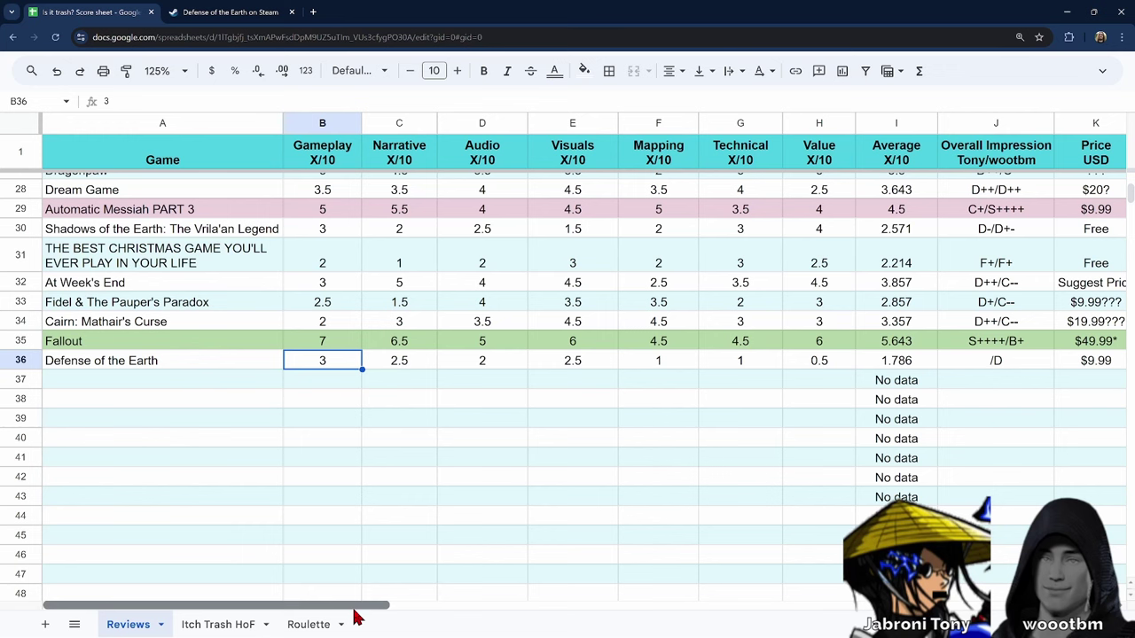
{"action": "left_click_drag", "start_coordinate": [353, 610], "coordinate": [497, 608]}
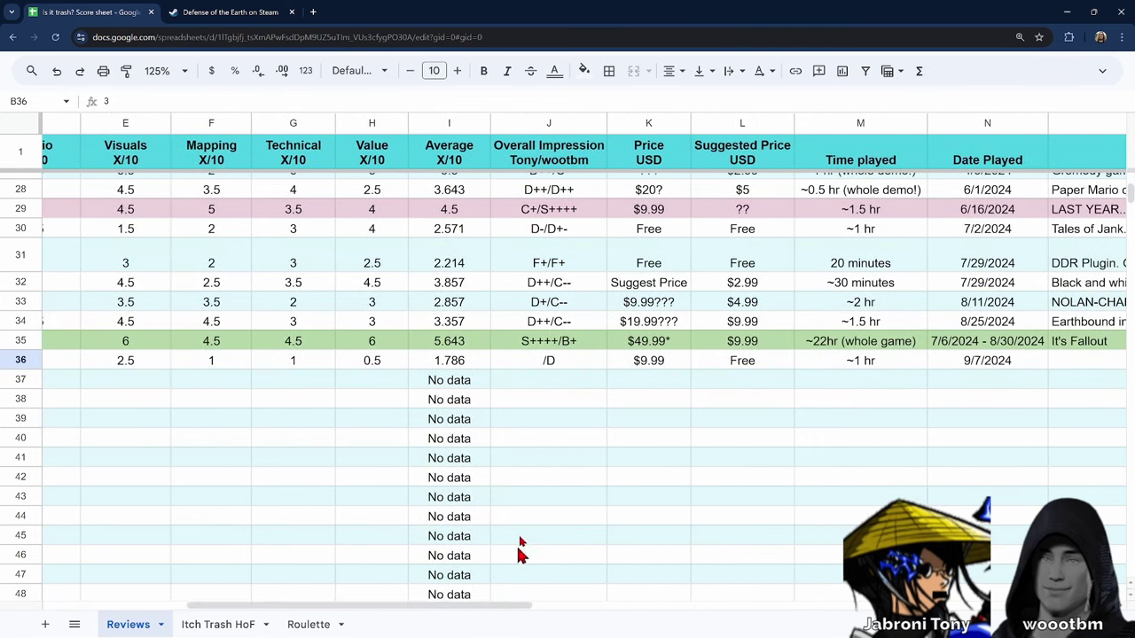
{"action": "left_click", "coordinate": [545, 361]}
{"action": "double_click", "coordinate": [542, 359]}
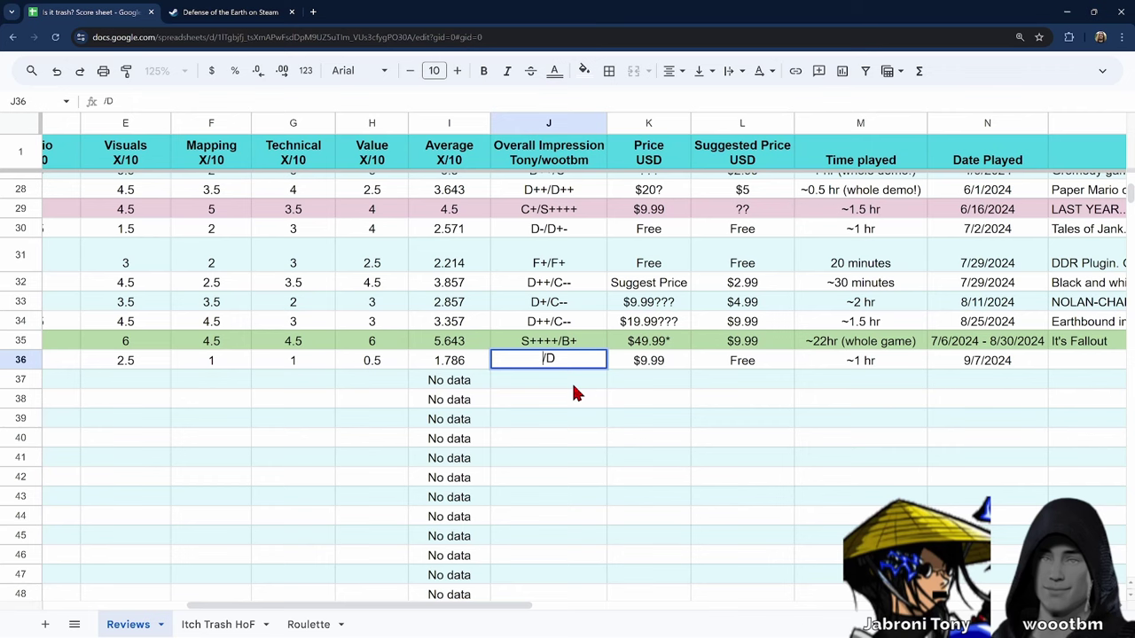
{"action": "left_click", "coordinate": [581, 255]}
{"action": "left_click_drag", "start_coordinate": [502, 608], "coordinate": [288, 625]}
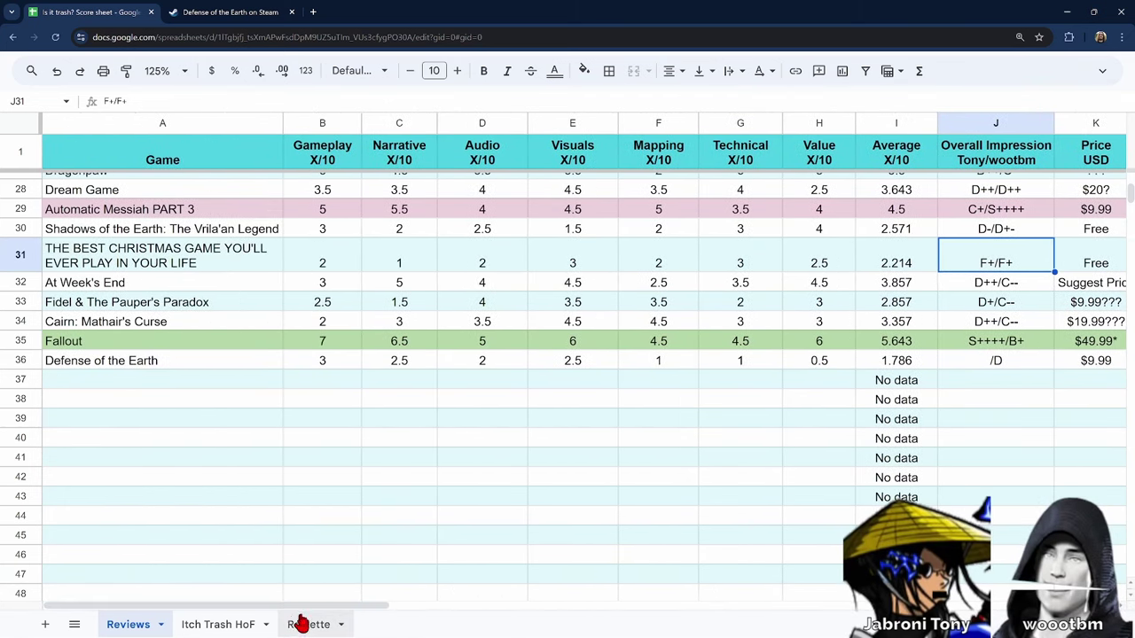
{"action": "left_click", "coordinate": [202, 258]}
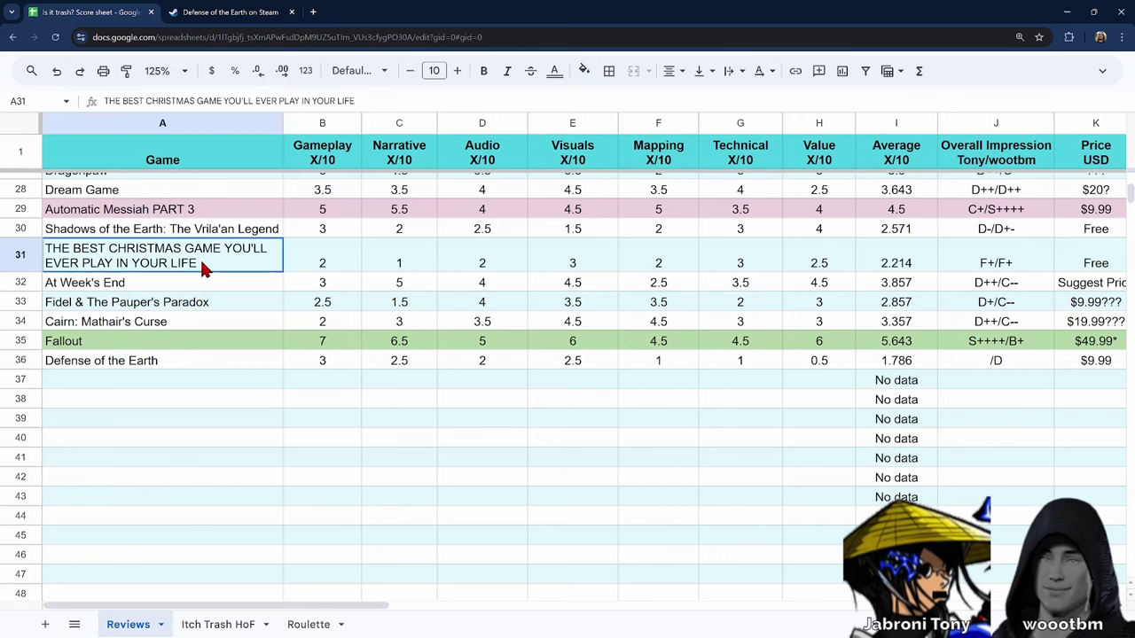
{"action": "left_click", "coordinate": [991, 271]}
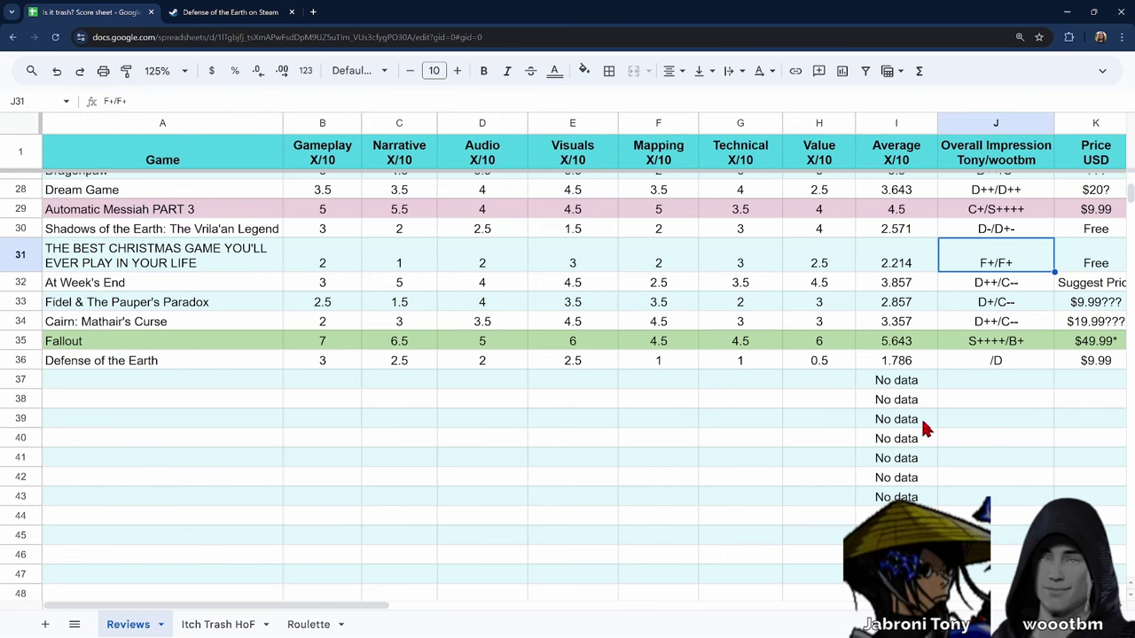
{"action": "left_click", "coordinate": [393, 261]}
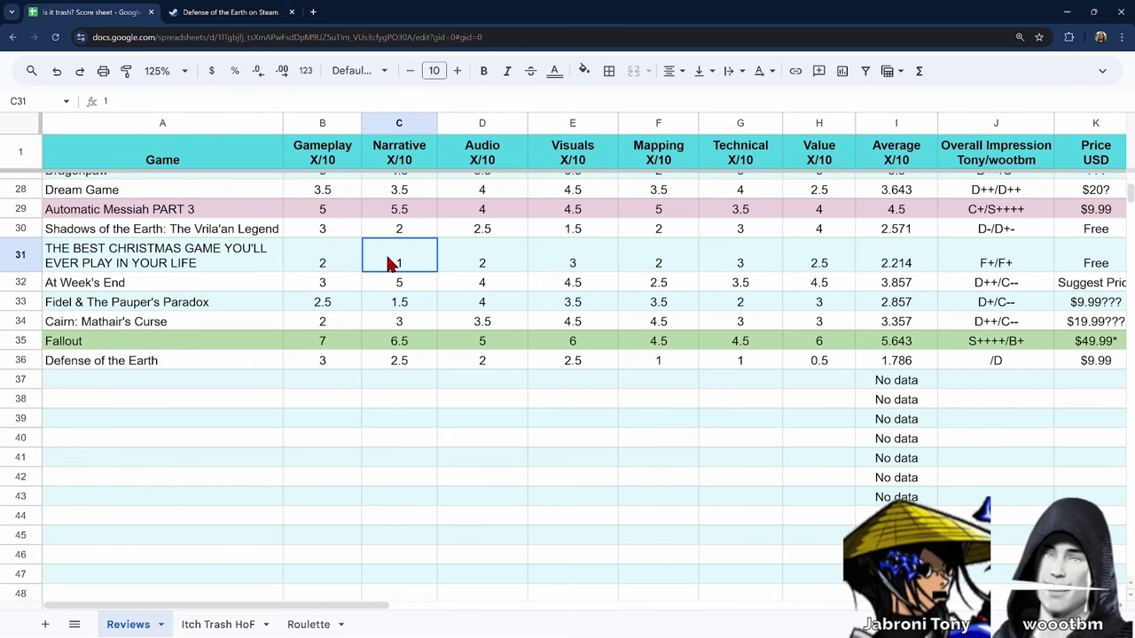
{"action": "left_click", "coordinate": [484, 256]}
{"action": "left_click", "coordinate": [562, 256]}
{"action": "left_click", "coordinate": [661, 256]}
{"action": "left_click", "coordinate": [743, 256]}
{"action": "left_click", "coordinate": [801, 255]}
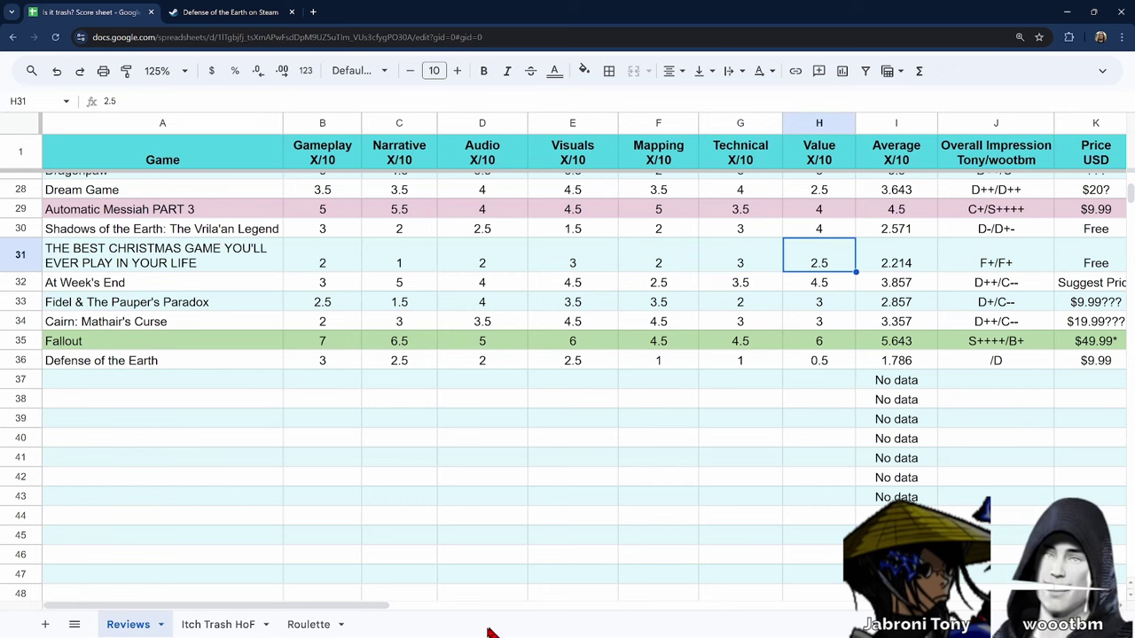
- Add the first reviewer's grade F+ to the Overall Impression of Defense of the Earth so the cell reads F+/D
{"action": "left_click_drag", "start_coordinate": [319, 607], "coordinate": [446, 616]}
{"action": "left_click", "coordinate": [591, 364]}
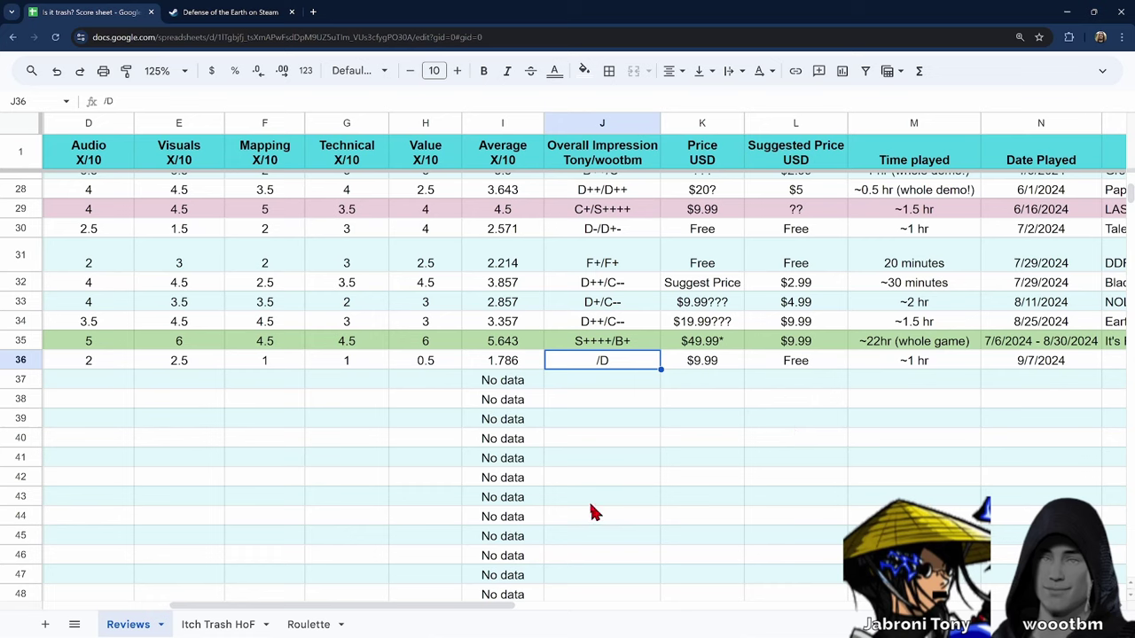
{"action": "double_click", "coordinate": [597, 358]}
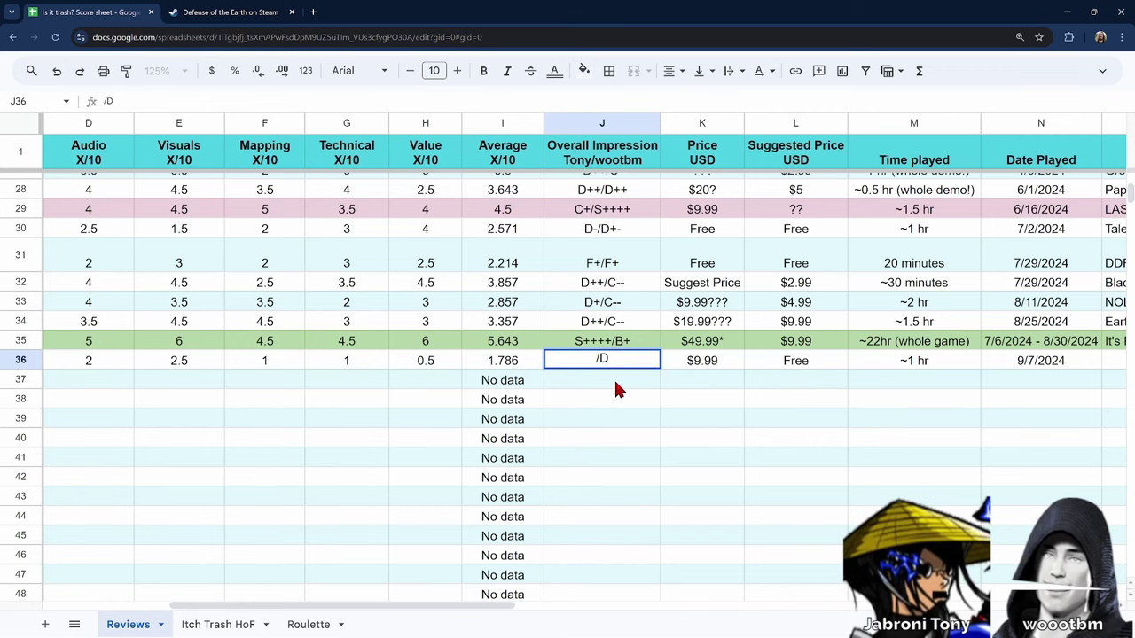
{"action": "type", "text": "+"}
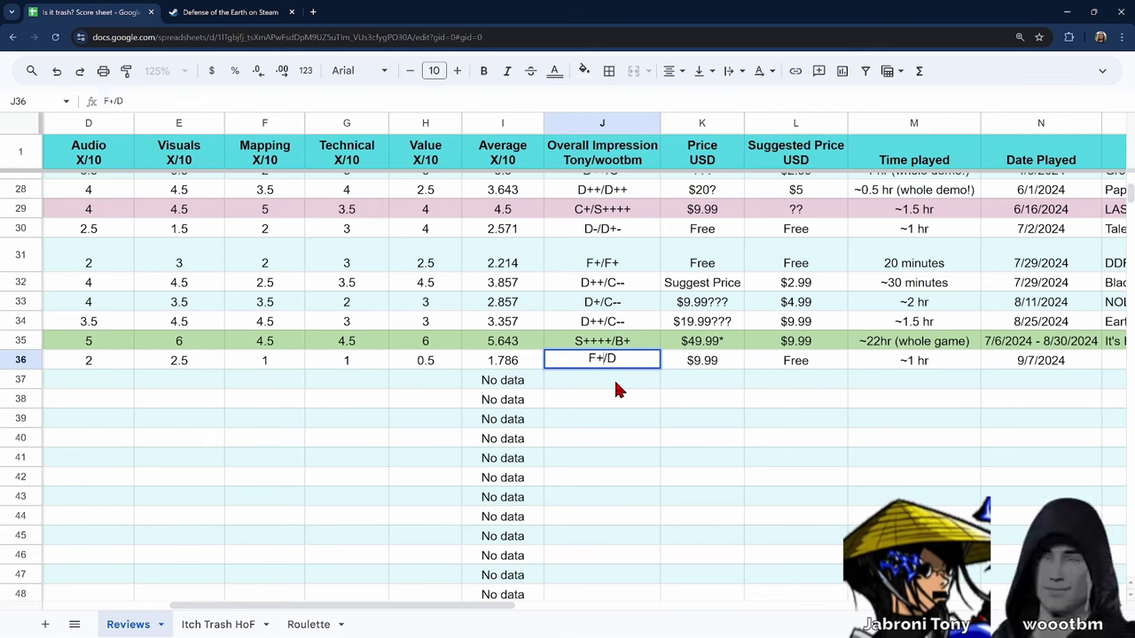
{"action": "key", "text": "Return"}
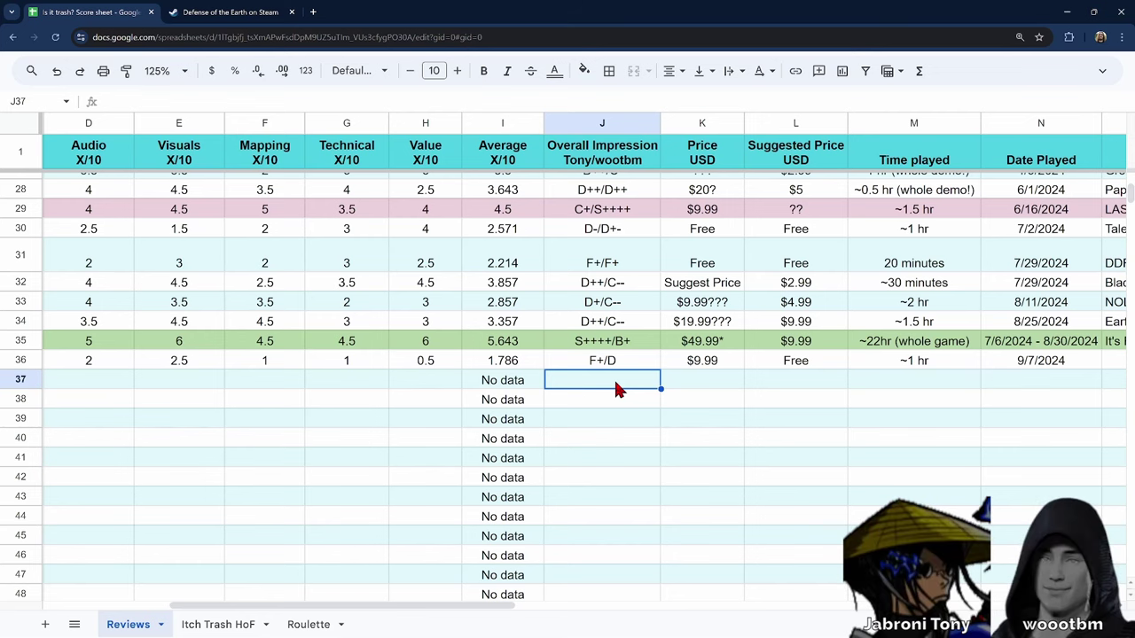
- Enter the note "Maximum AI bullshit. X-Com knockoff?" for Defense of the Earth in row 36
{"action": "key", "text": "Up"}
{"action": "key", "text": "Right"}
{"action": "key", "text": "Right"}
{"action": "key", "text": "Right"}
{"action": "key", "text": "Right"}
{"action": "key", "text": "Right"}
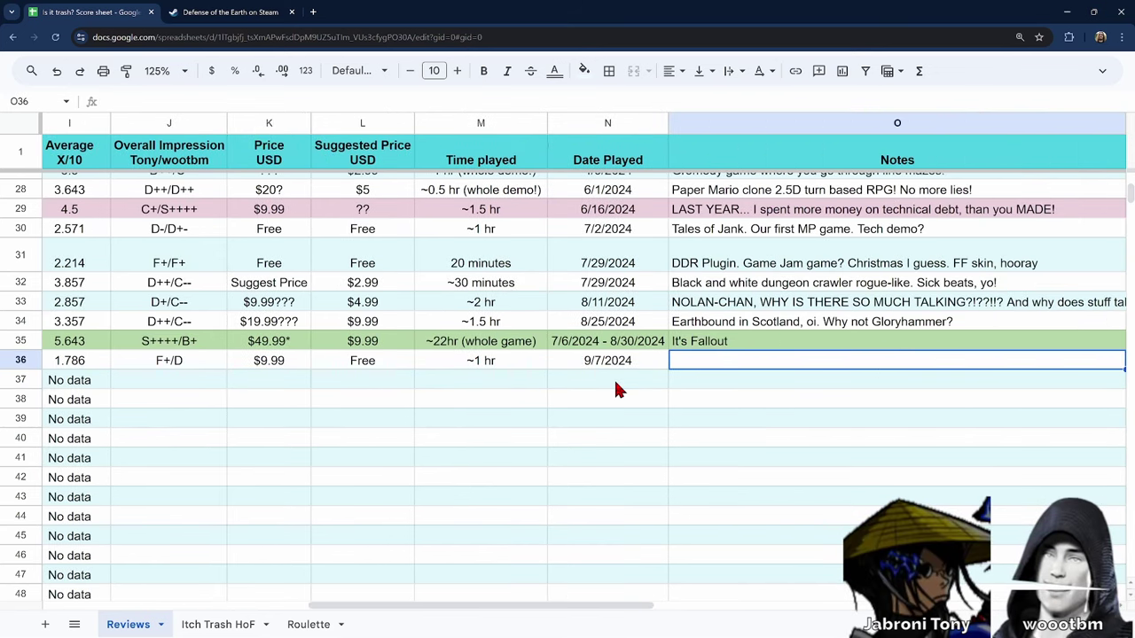
{"action": "type", "text": "Maximum AI bullshit. X-Com knockoff?"}
{"action": "key", "text": "Return"}
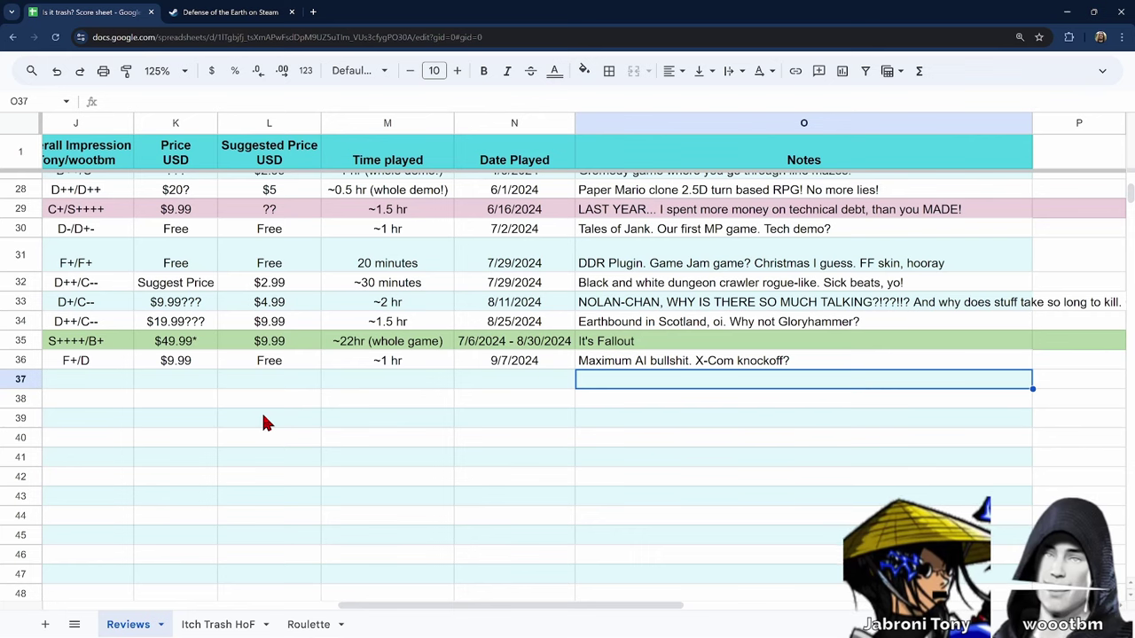
- Review the whole Defense of the Earth row, from the game title through the scores to the notes
{"action": "key", "text": "Left"}
{"action": "key", "text": "Left"}
{"action": "key", "text": "Left"}
{"action": "key", "text": "Left"}
{"action": "key", "text": "Left"}
{"action": "key", "text": "Left"}
{"action": "key", "text": "Left"}
{"action": "key", "text": "Left"}
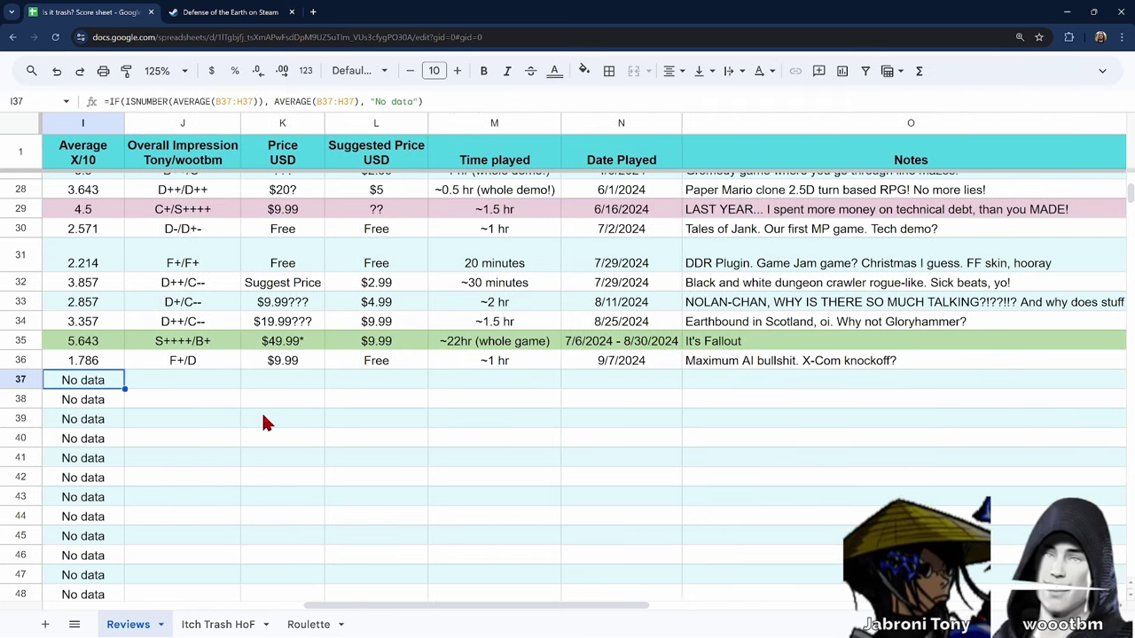
{"action": "key", "text": "Left"}
{"action": "key", "text": "Left"}
{"action": "key", "text": "Left"}
{"action": "key", "text": "Left"}
{"action": "key", "text": "Left"}
{"action": "key", "text": "Left"}
{"action": "key", "text": "Up"}
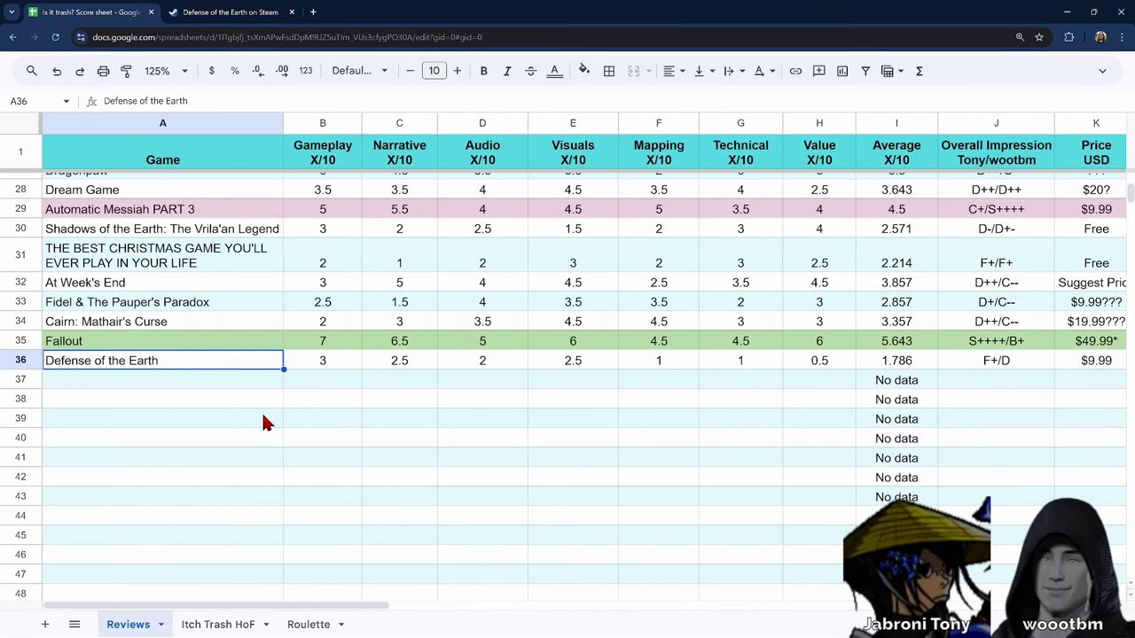
{"action": "key", "text": "Right"}
{"action": "key", "text": "Right"}
{"action": "key", "text": "Right"}
{"action": "key", "text": "Right"}
{"action": "key", "text": "Right"}
{"action": "key", "text": "Right"}
{"action": "key", "text": "Right"}
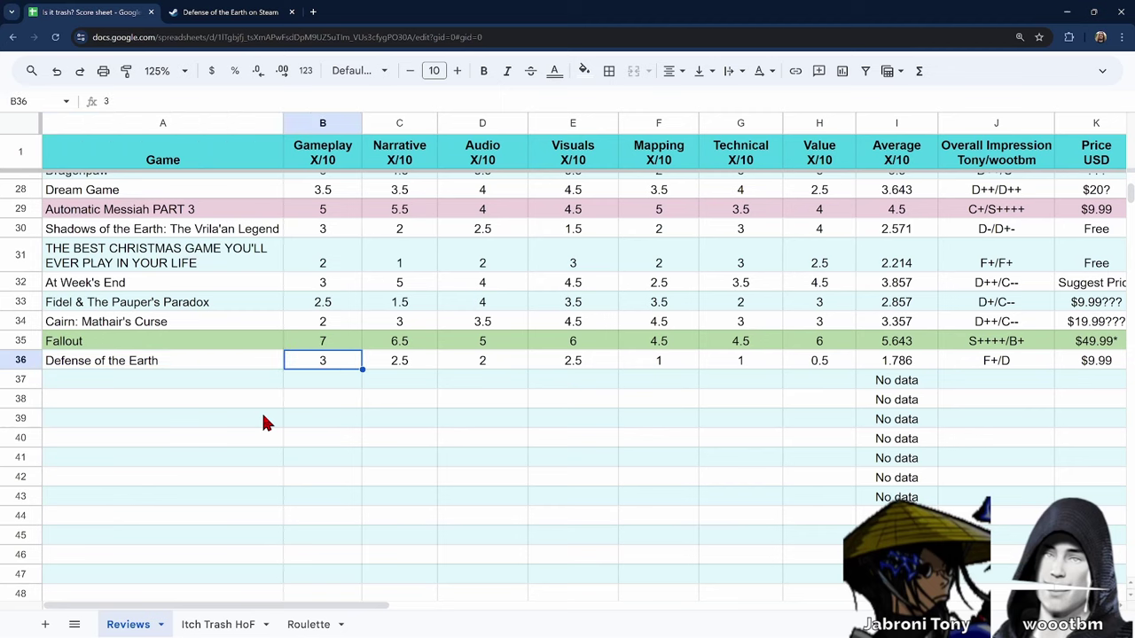
{"action": "key", "text": "Right"}
{"action": "key", "text": "Right"}
{"action": "key", "text": "Right"}
{"action": "key", "text": "Right"}
{"action": "key", "text": "Right"}
{"action": "key", "text": "Right"}
{"action": "key", "text": "Right"}
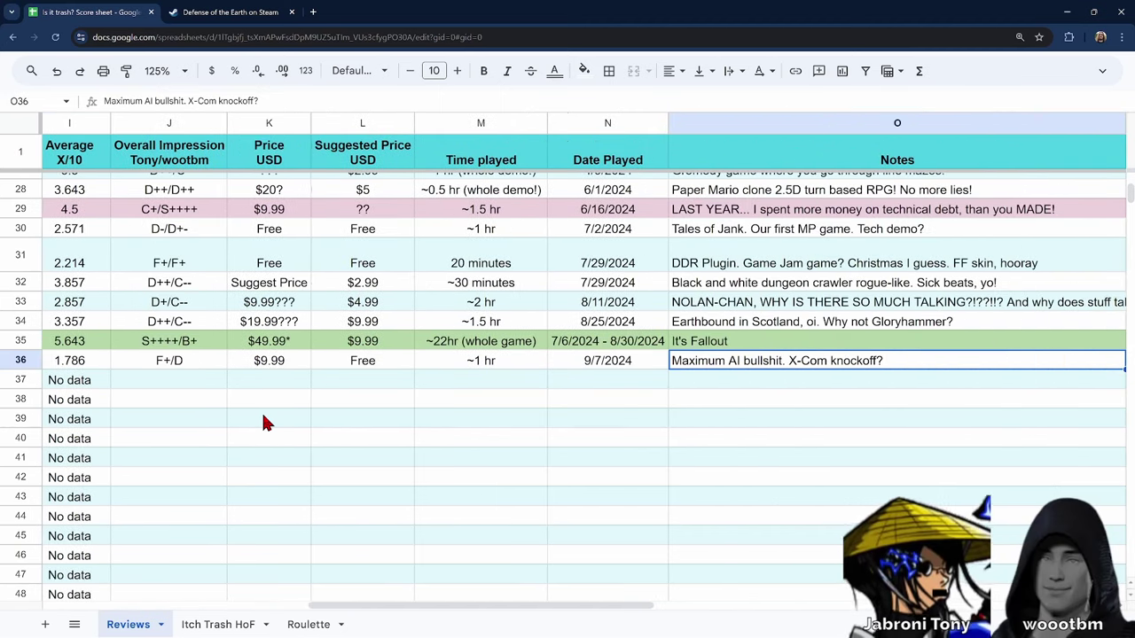